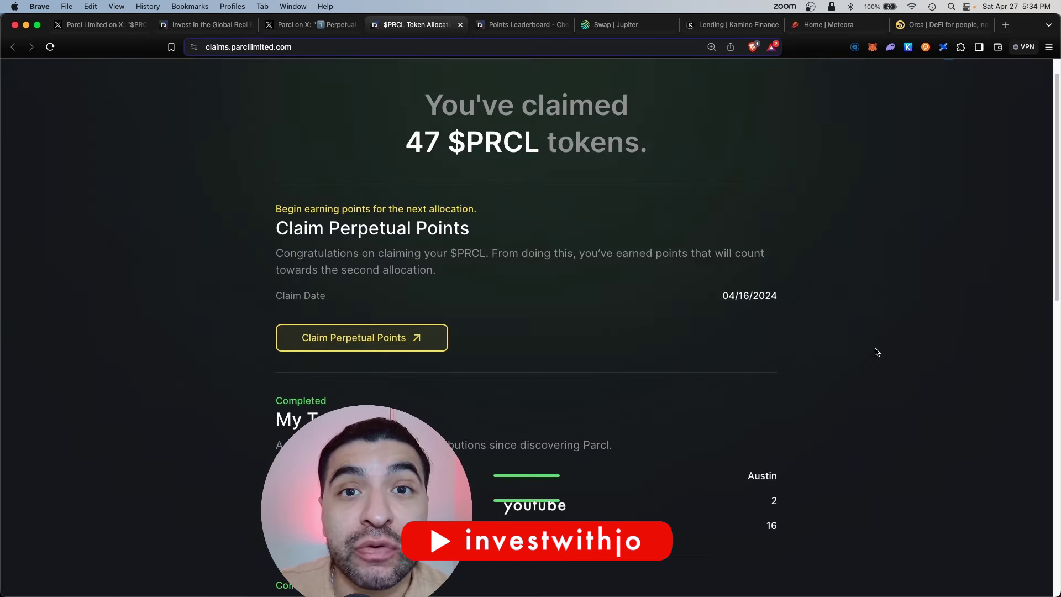
# Review the Parcl X post and the Kamino, Meteora and Orca PRCL tabs, then return to Parcl markets.
pyautogui.click(122, 25)
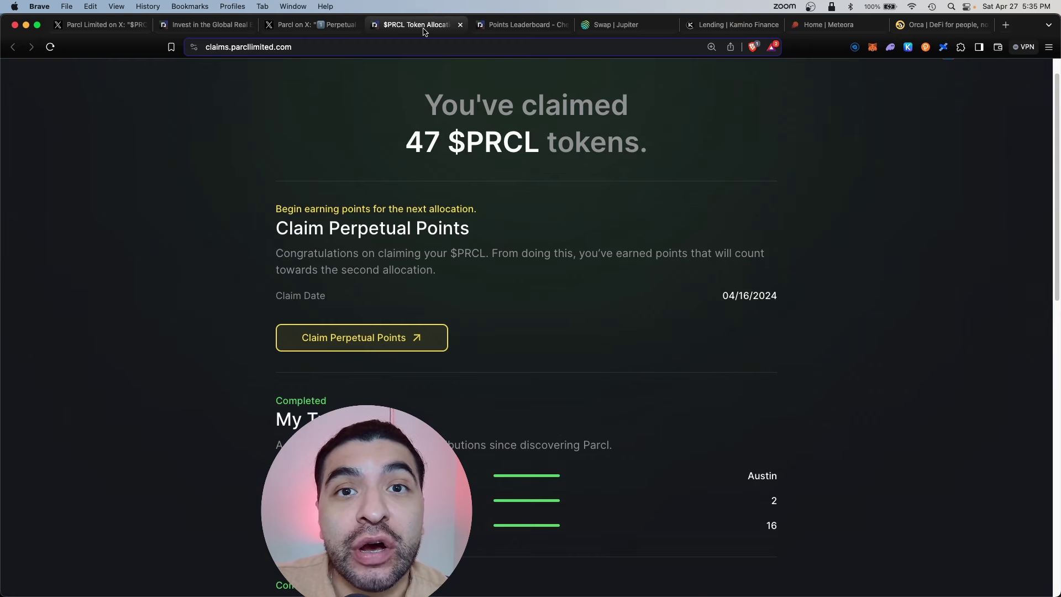
pyautogui.click(733, 25)
pyautogui.click(831, 24)
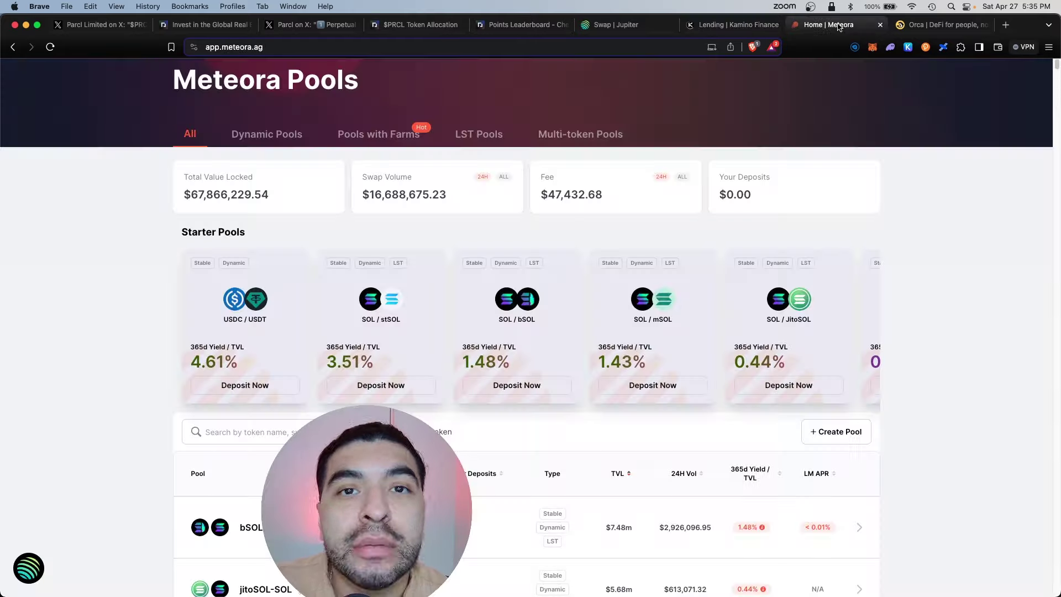
pyautogui.click(941, 24)
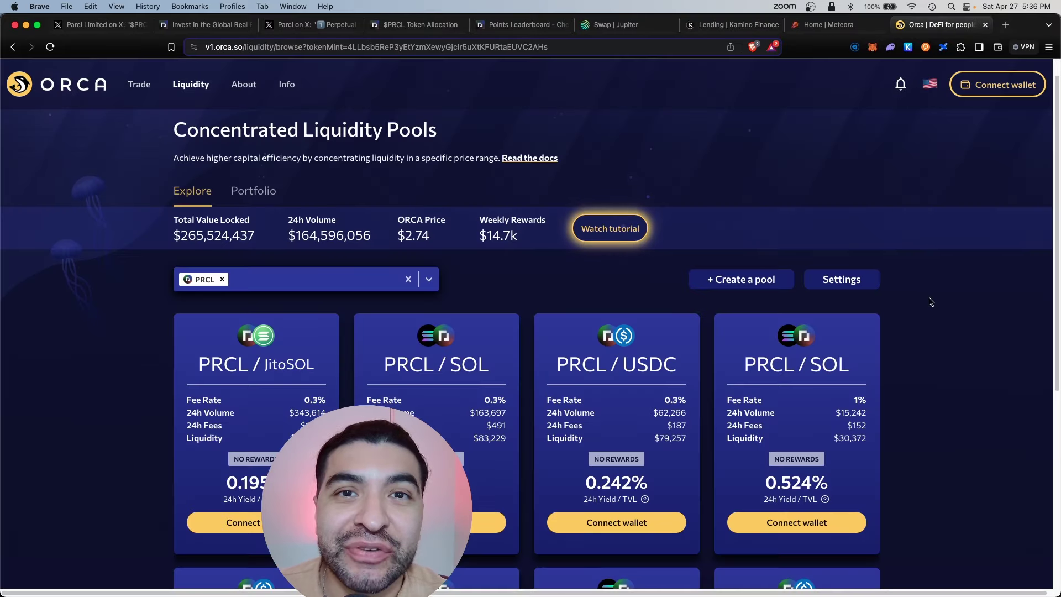
pyautogui.press('super+1')
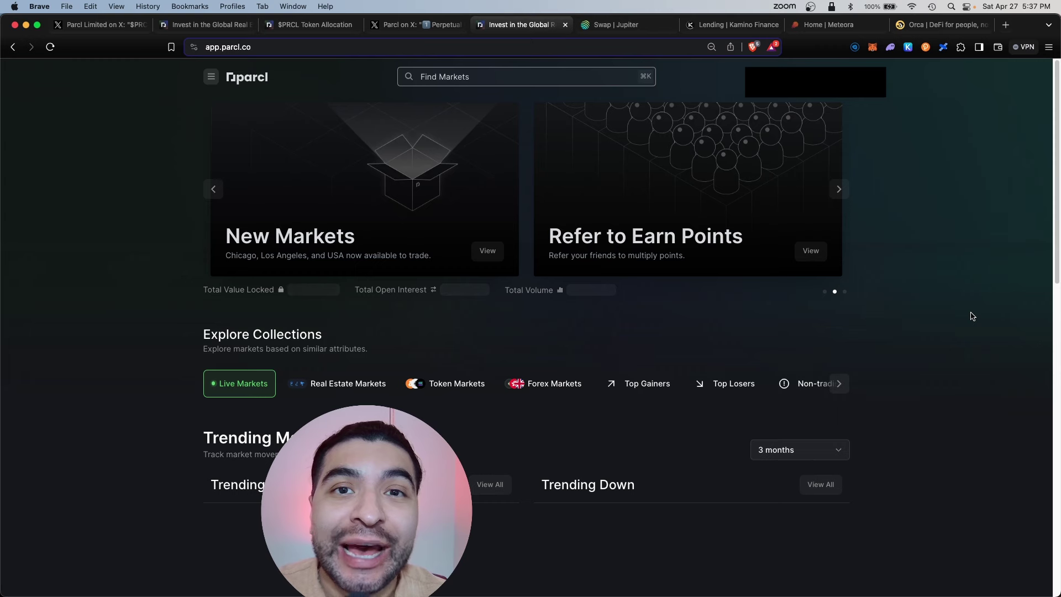
# Check the Parcl points leaderboard from the navigation menu, then view the Perpetual Points post on X.
pyautogui.click(211, 77)
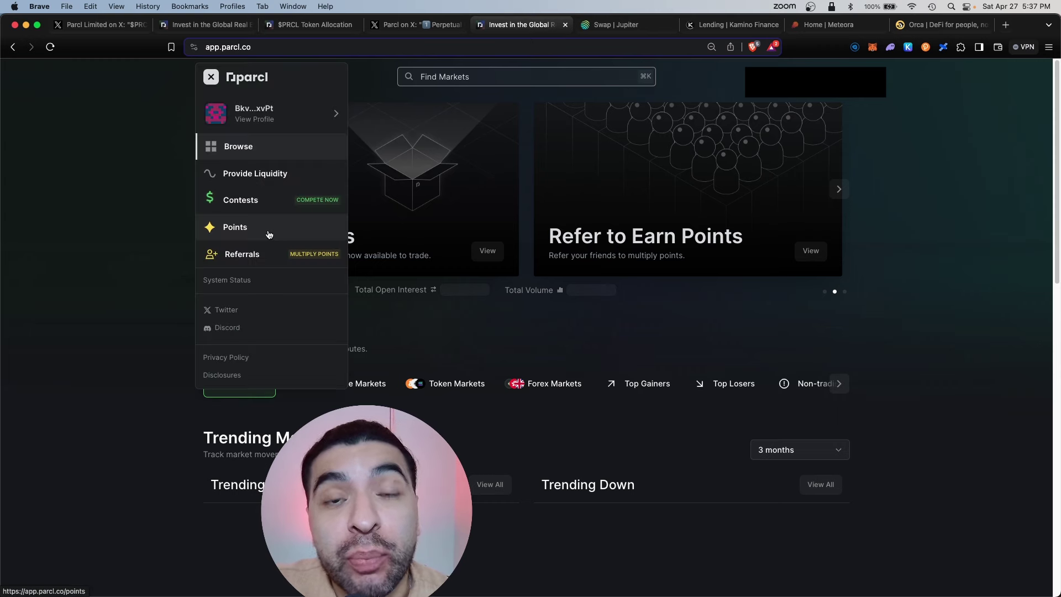
pyautogui.click(268, 234)
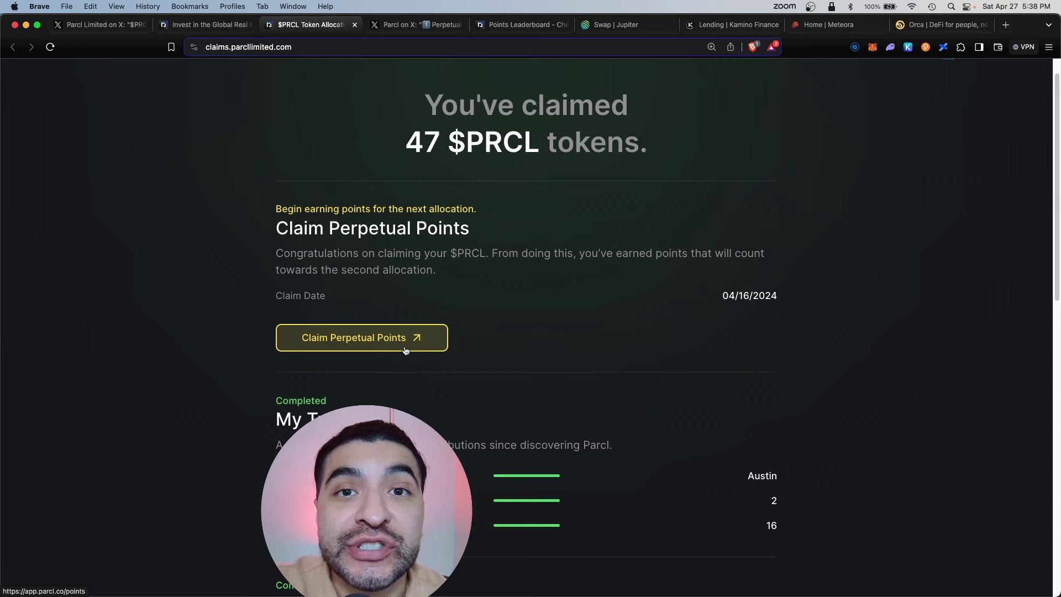
pyautogui.hotkey('ctrl', 'Tab')
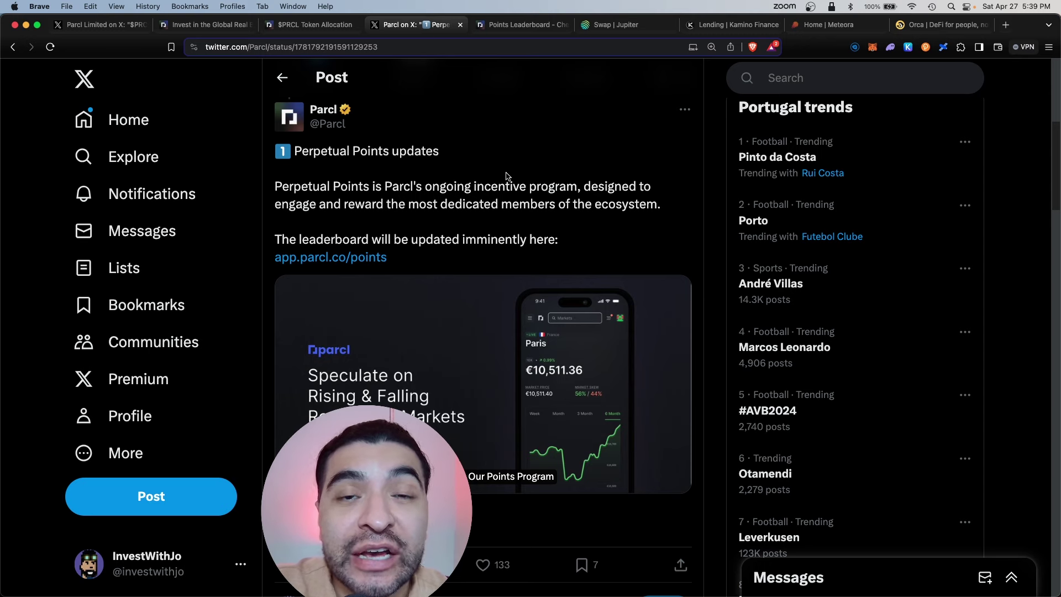
pyautogui.scroll(-5, 468, 147)
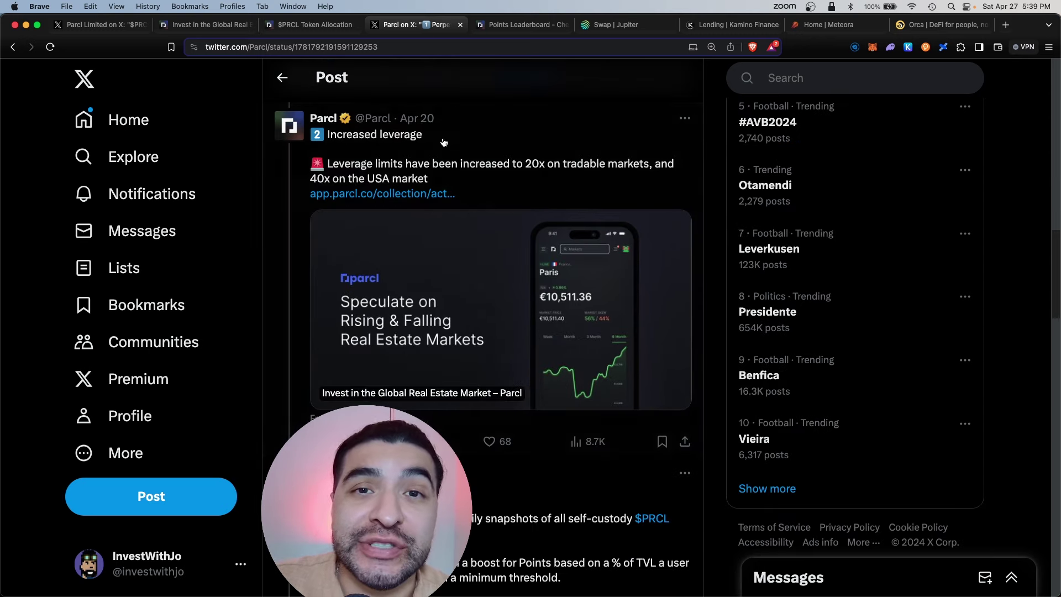
pyautogui.scroll(-5, 539, 226)
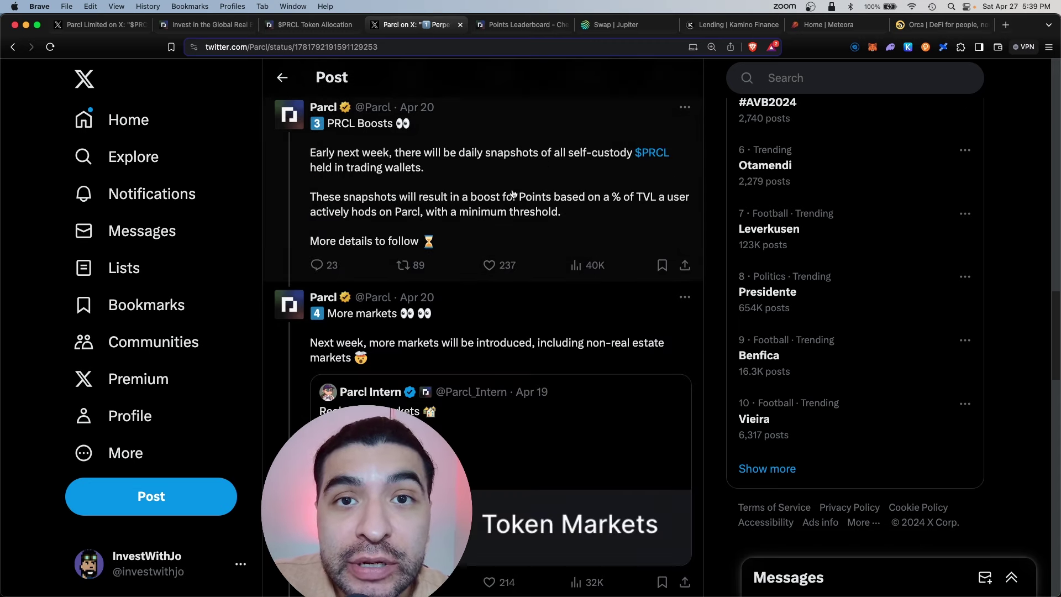
pyautogui.scroll(-3, 512, 194)
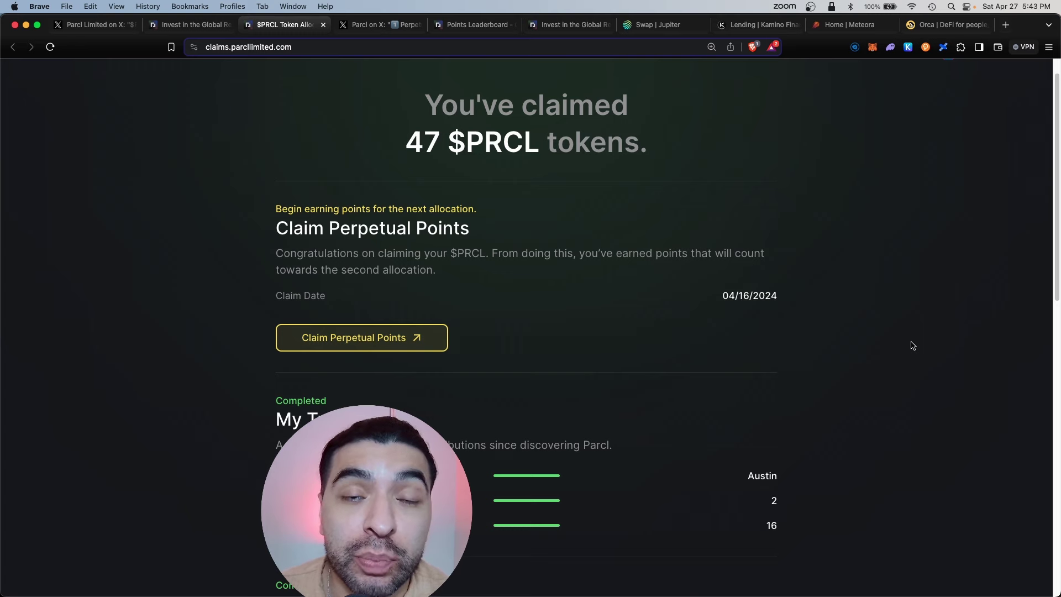
# Review the Kamino, Meteora and Jupiter USDC-to-PRCL swap tabs, then return to Parcl markets.
pyautogui.click(759, 28)
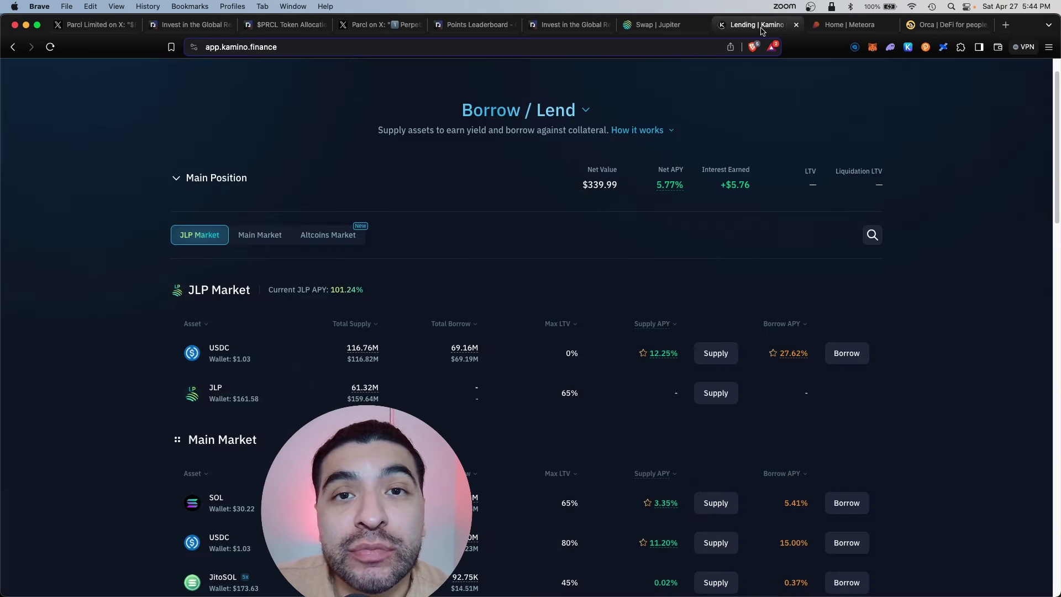
pyautogui.click(851, 25)
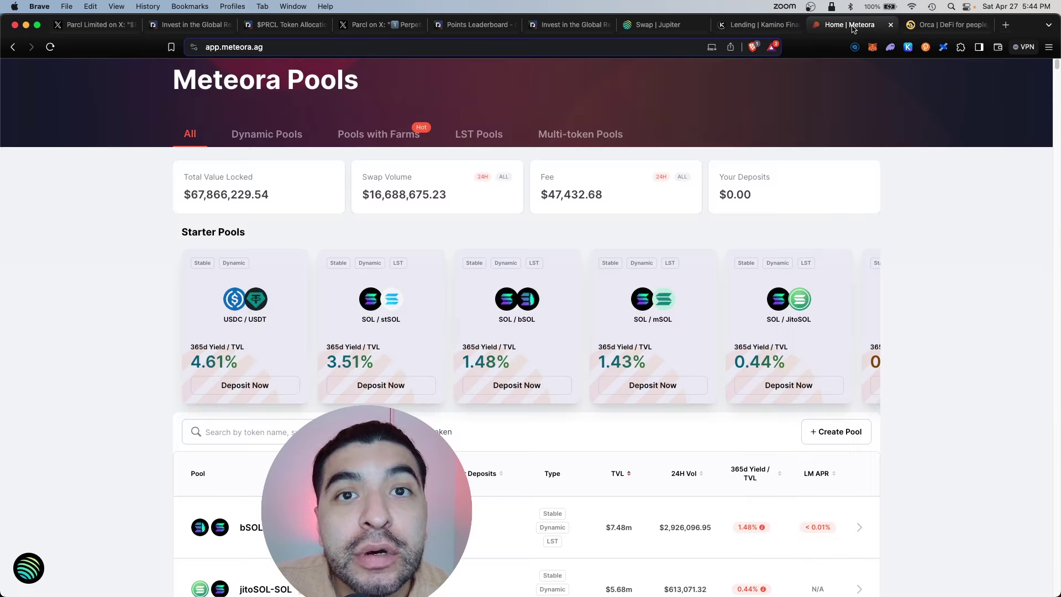
pyautogui.press('super+7')
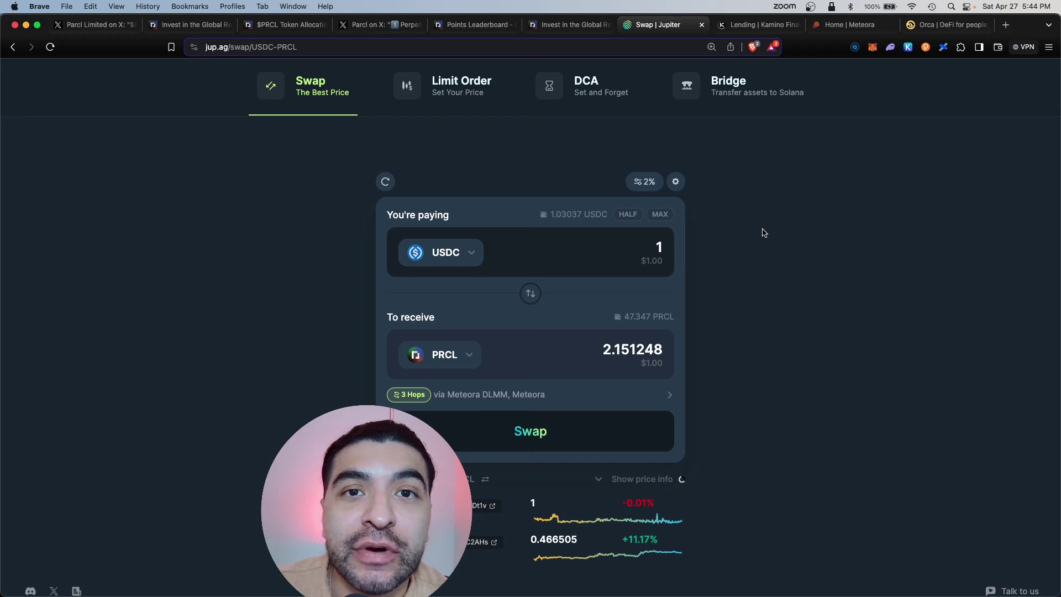
pyautogui.press('super+2')
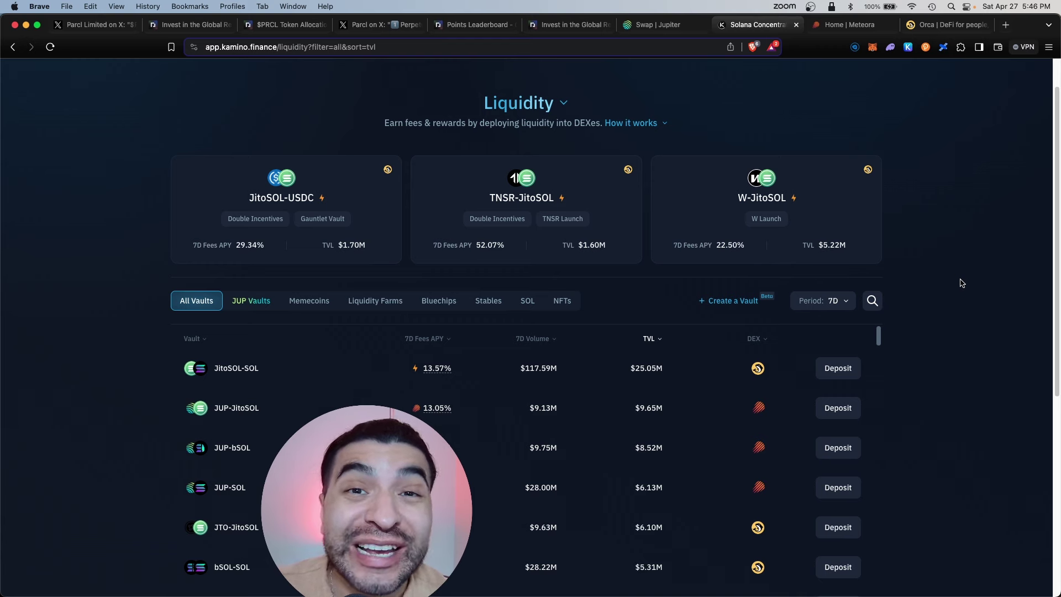
pyautogui.scroll(-2, 119, 333)
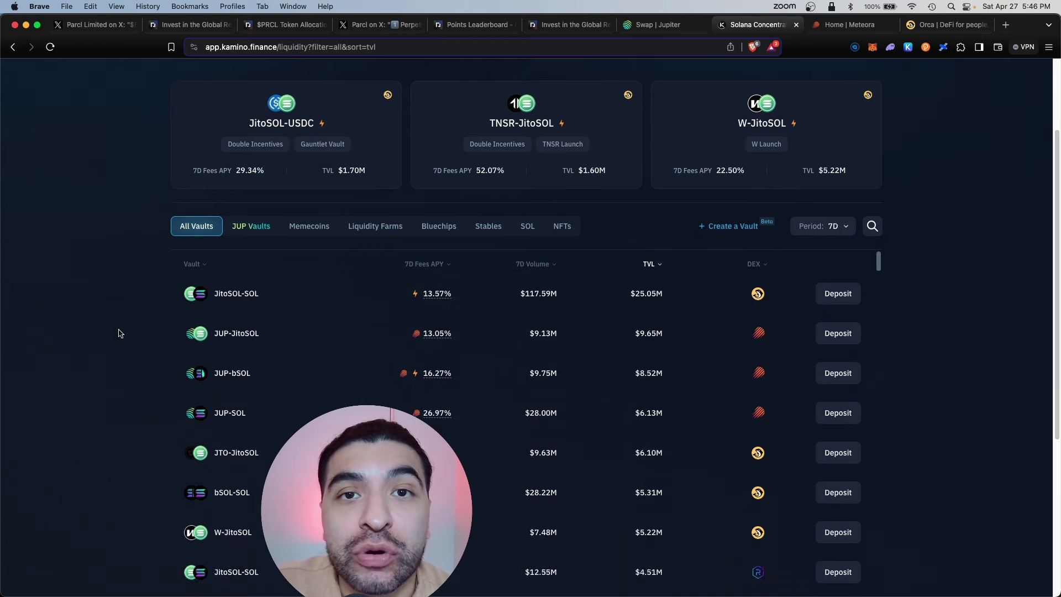
pyautogui.scroll(-3, 119, 333)
pyautogui.scroll(3, 119, 333)
# Filter Kamino vaults to Liquidity Farms and open the PRCL-JitoSOL vault's deposit page.
pyautogui.click(398, 210)
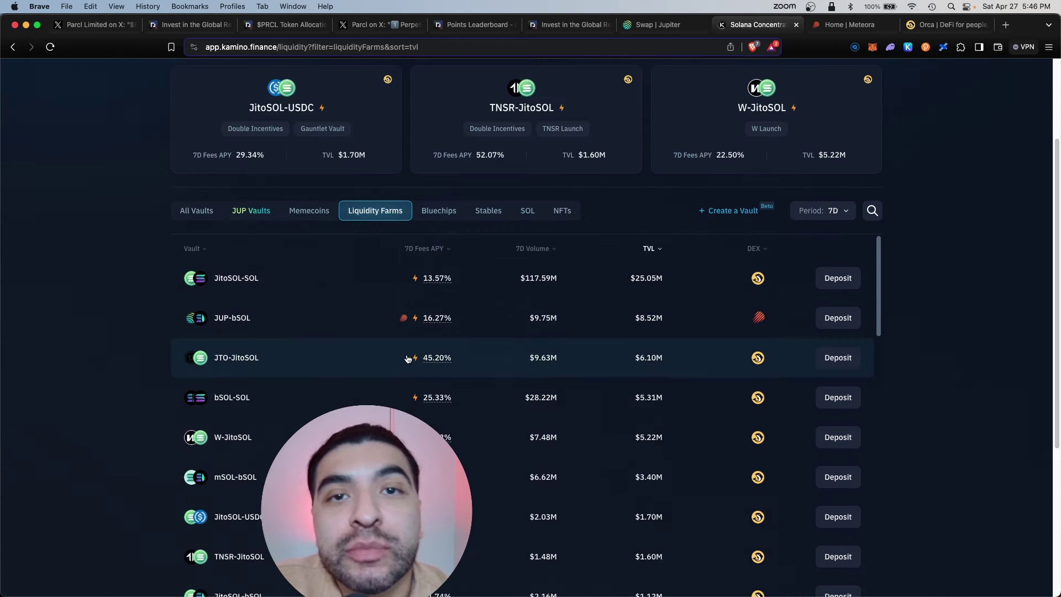
pyautogui.scroll(-1, 407, 358)
pyautogui.scroll(-5, 406, 348)
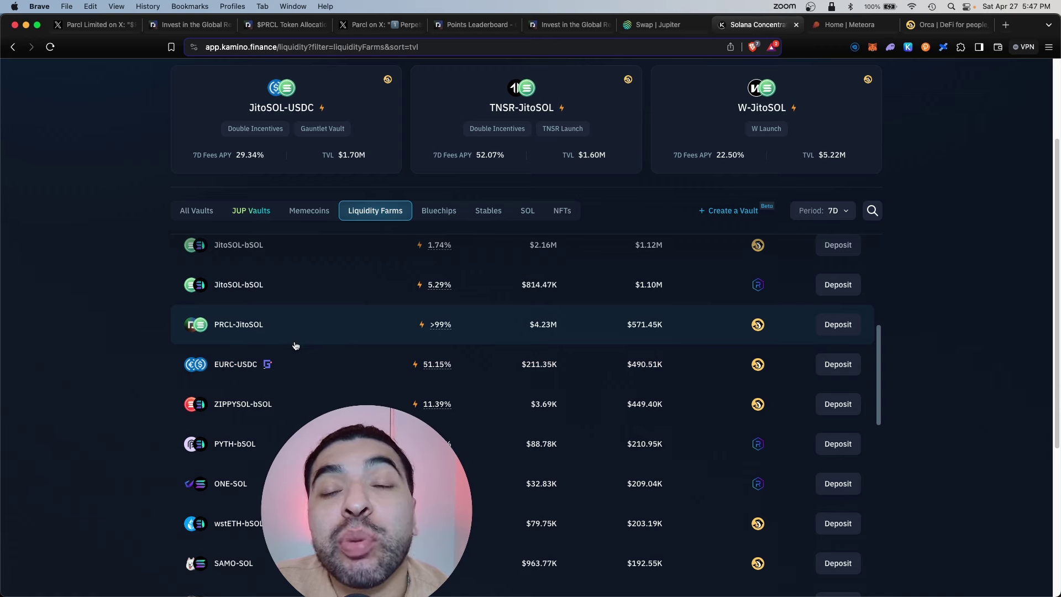
pyautogui.click(842, 329)
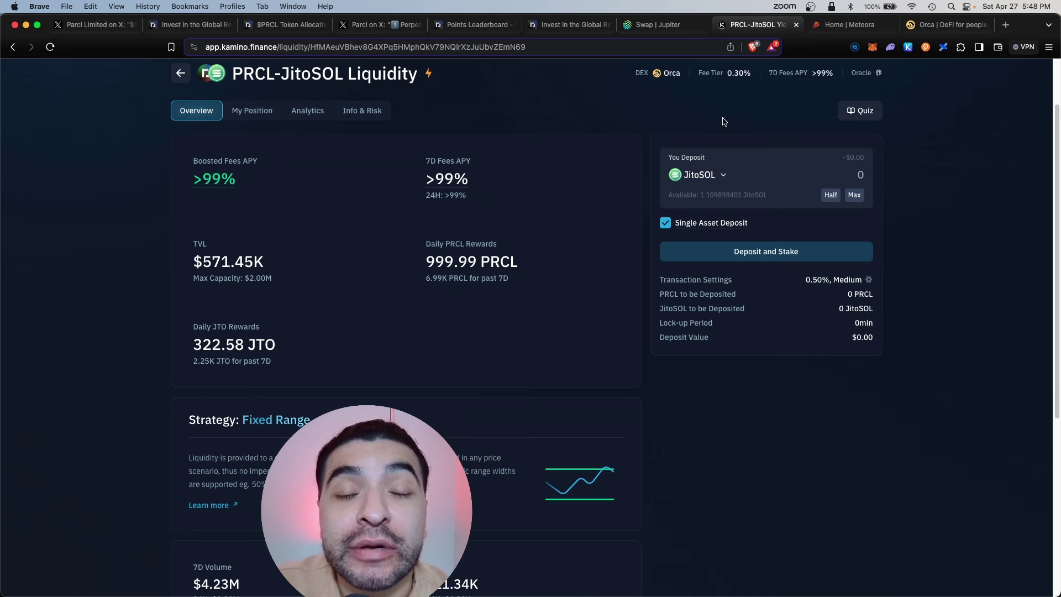
# Switch the deposit token to PRCL, deposit and stake 45 PRCL, and view the $20.85 position.
pyautogui.click(700, 174)
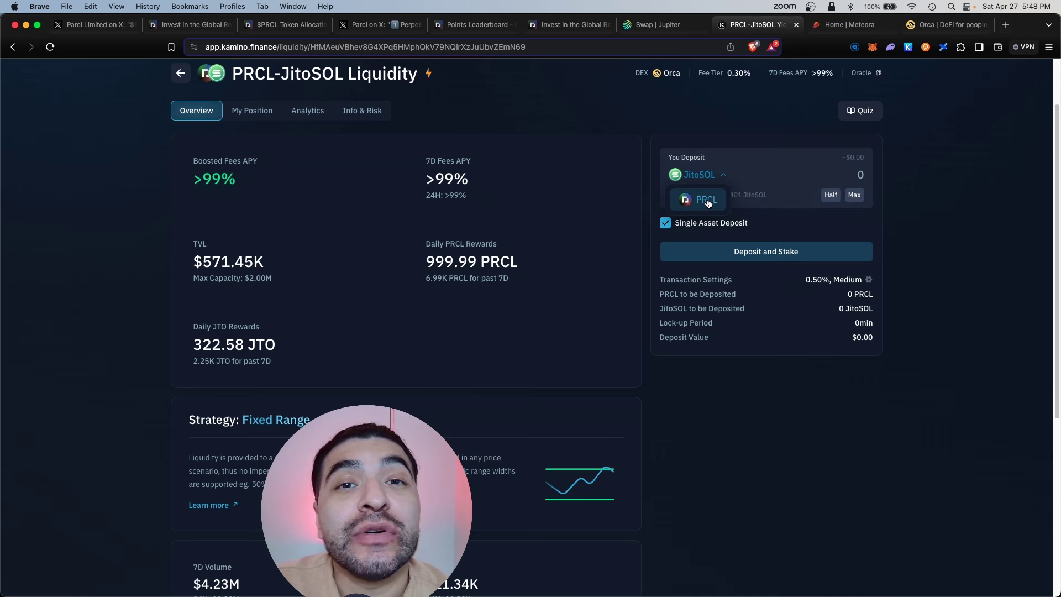
pyautogui.click(705, 201)
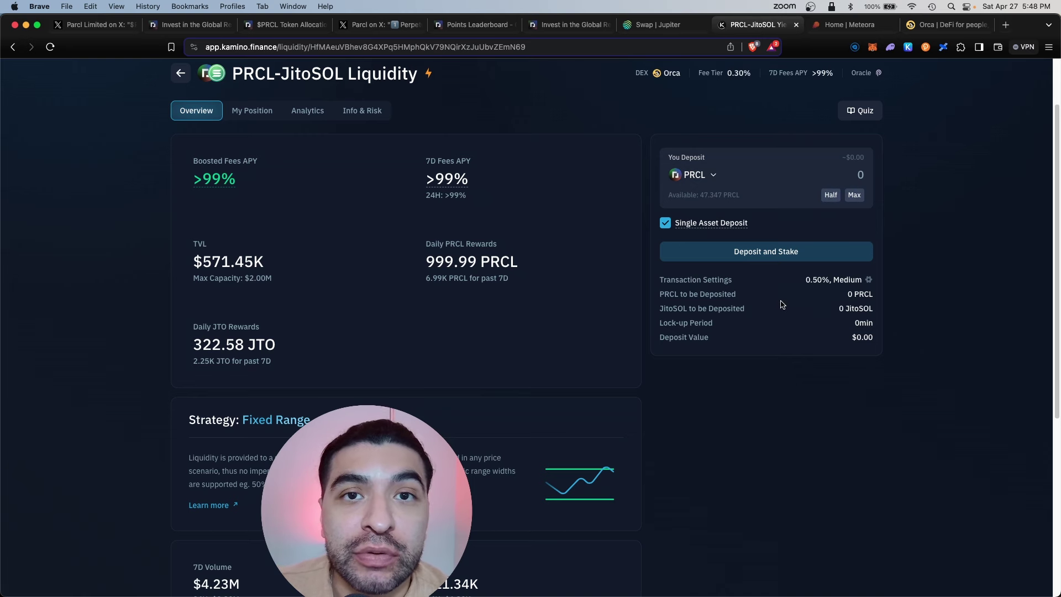
pyautogui.write('45')
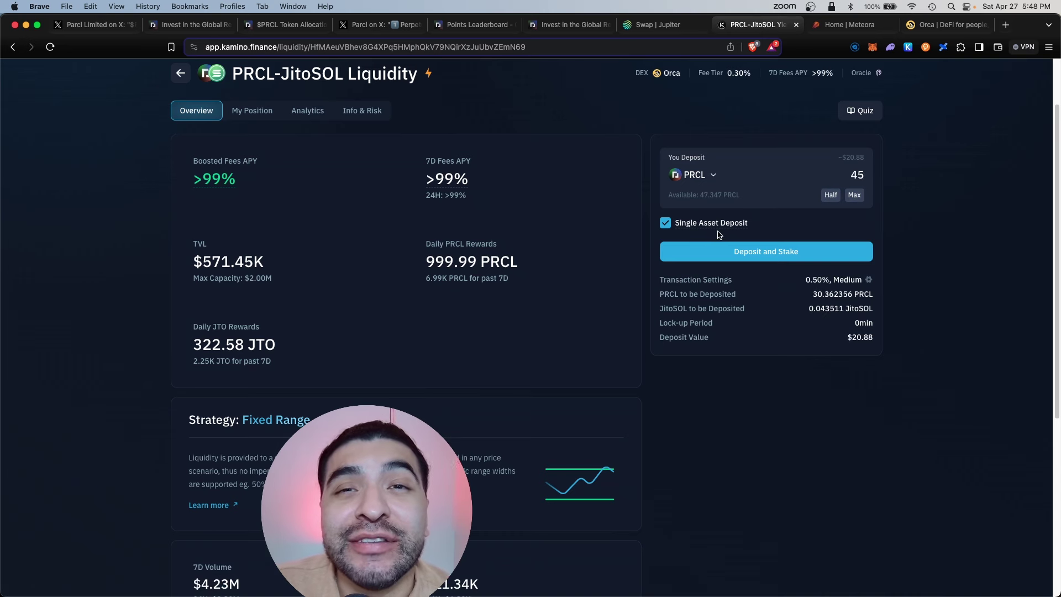
pyautogui.click(764, 251)
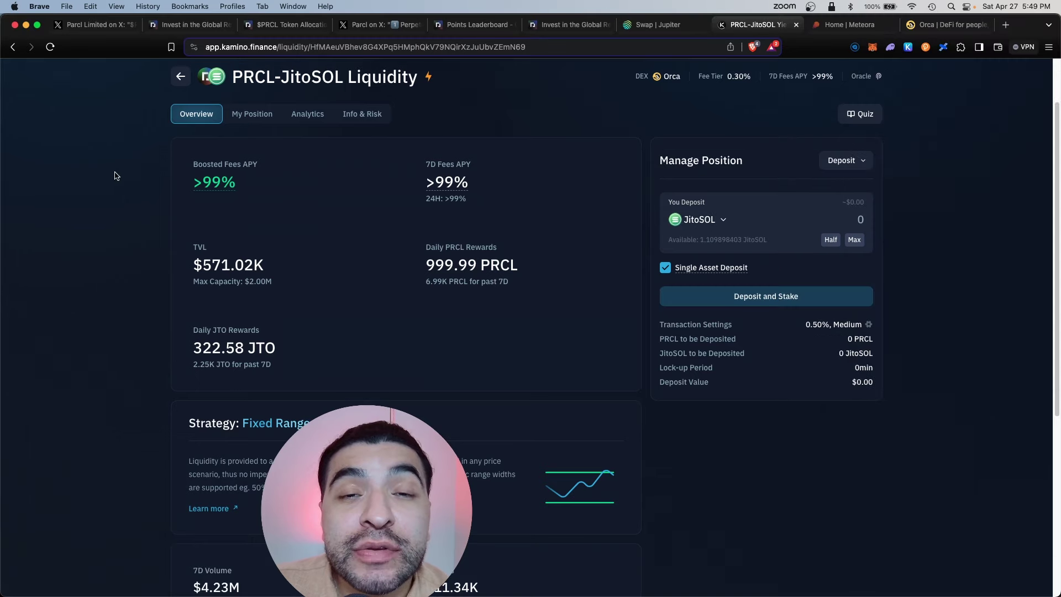
pyautogui.click(261, 121)
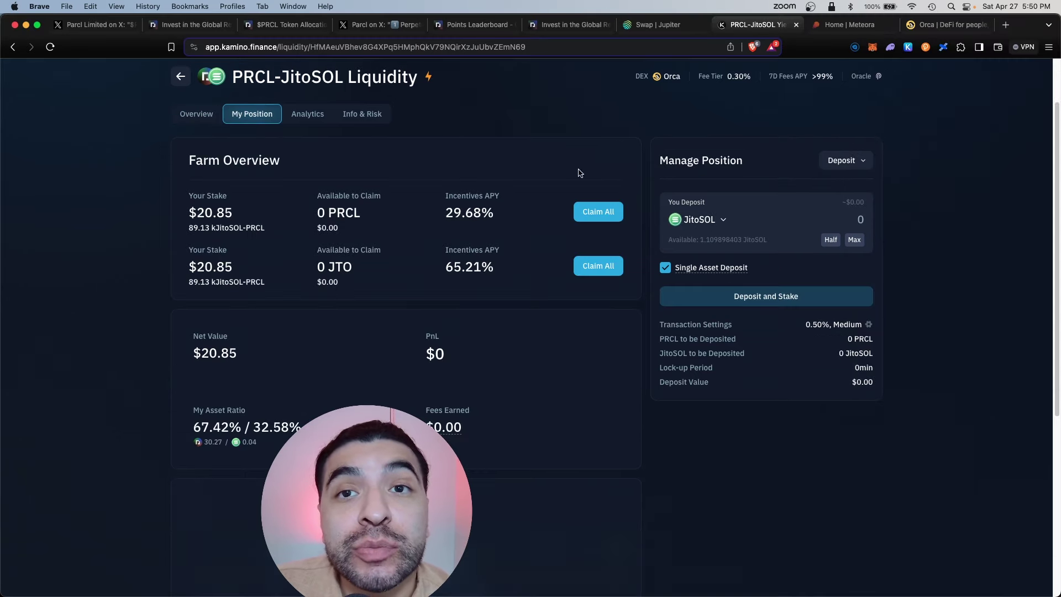
pyautogui.scroll(2, 516, 122)
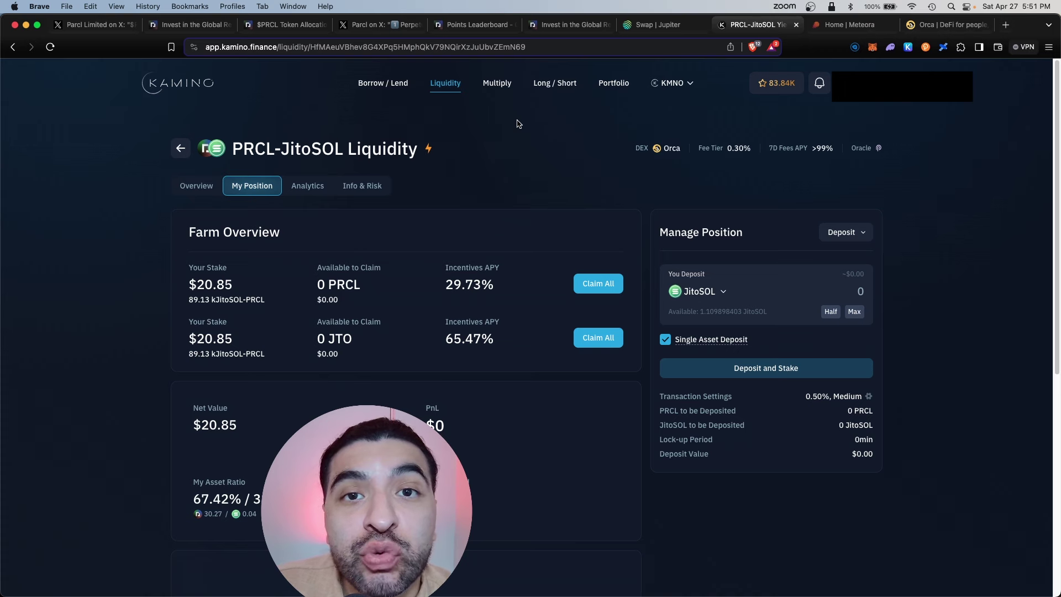
# View the 83,845 Season 2 points in Kamino's Points Hub, then go to Meteora's pools.
pyautogui.click(776, 82)
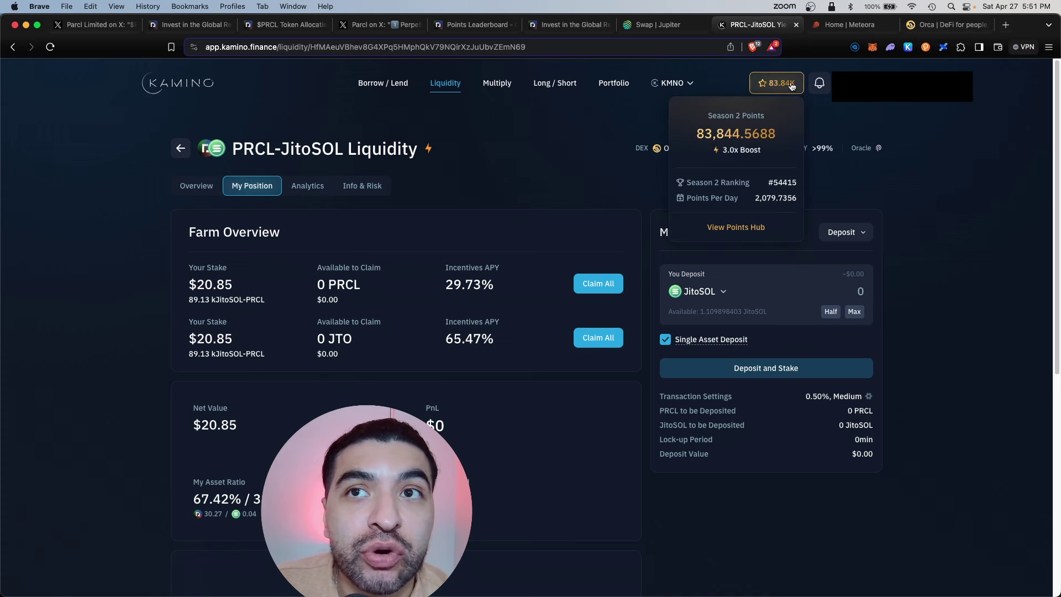
pyautogui.click(718, 228)
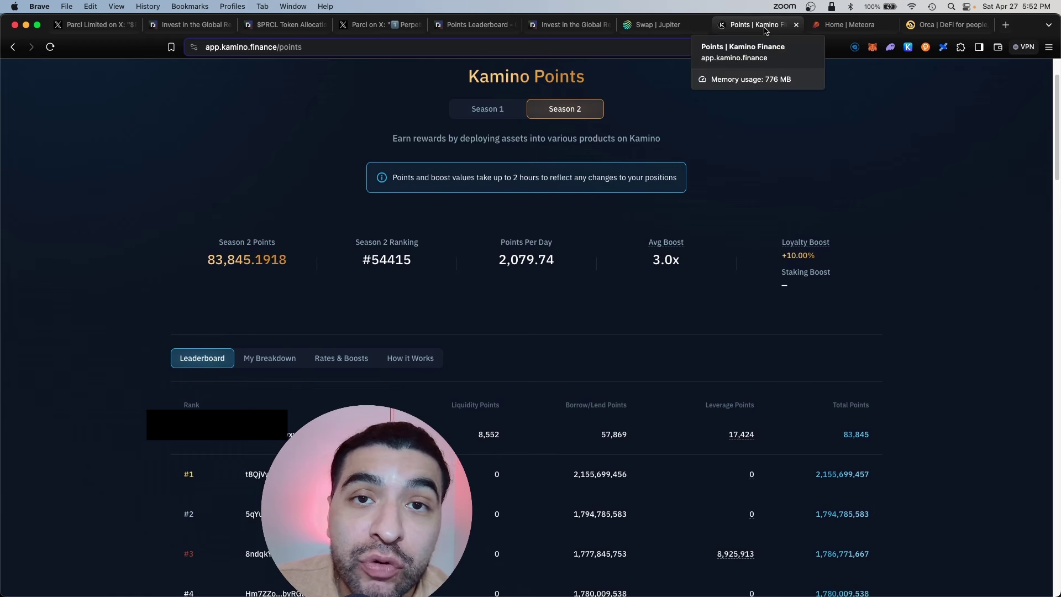
pyautogui.click(845, 24)
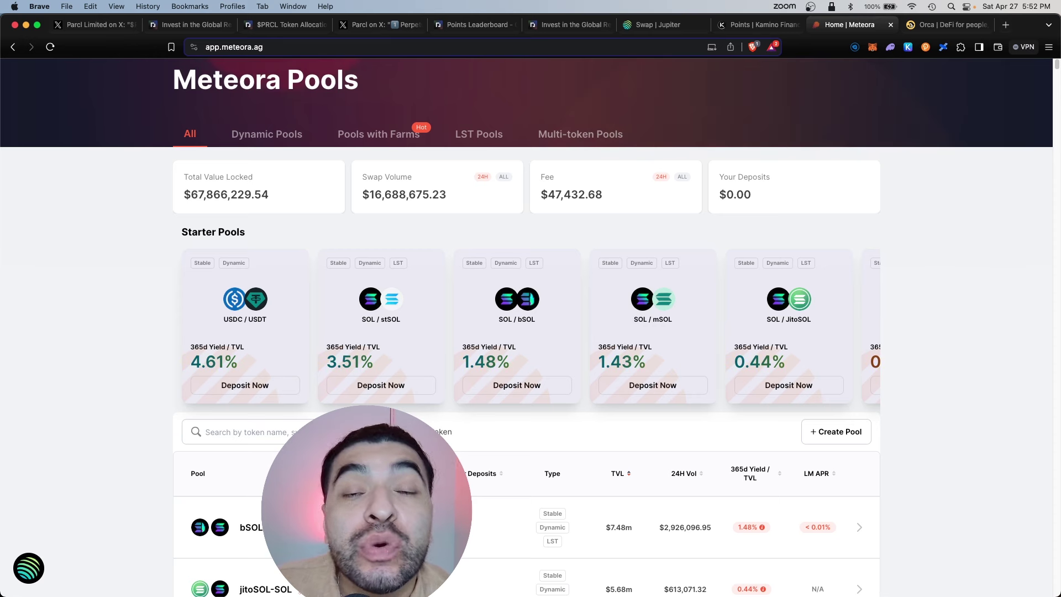
# Search Meteora's pools for 'prcl' and open the PRCL-USDC pool.
pyautogui.click(294, 432)
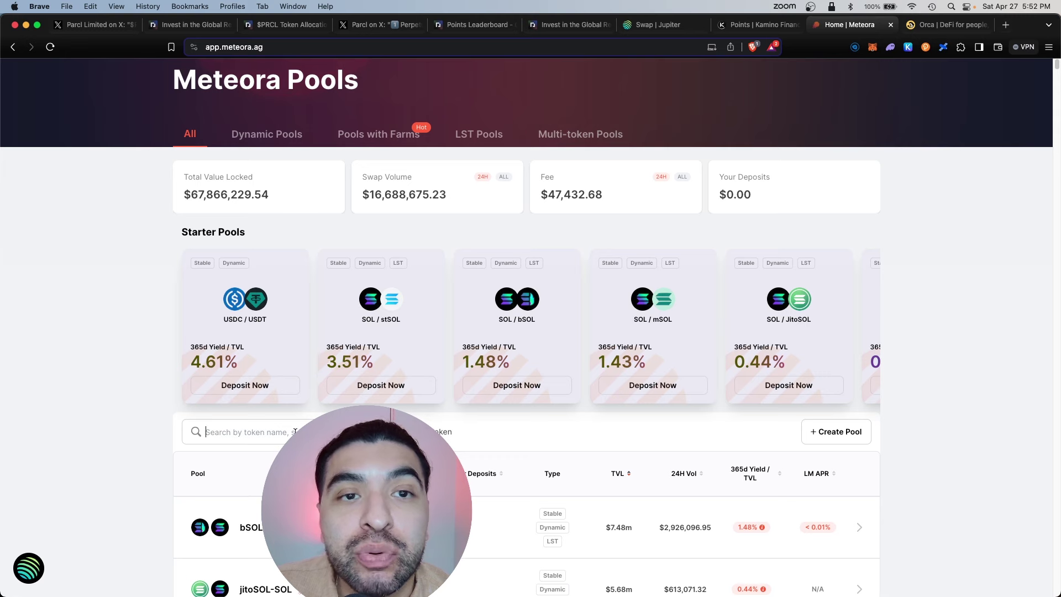
pyautogui.write('prcl')
pyautogui.scroll(-5, 111, 173)
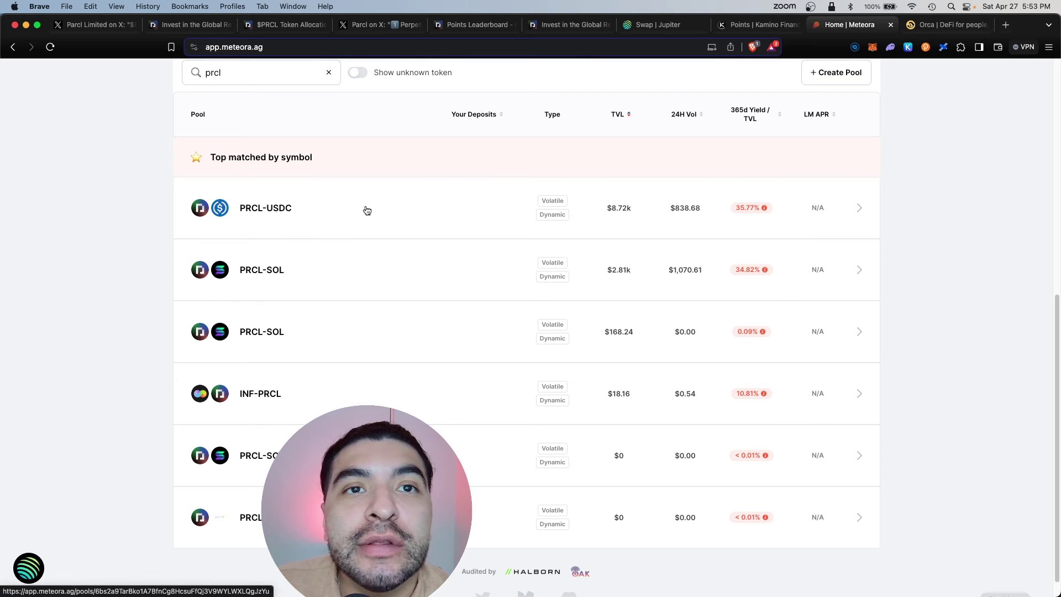
pyautogui.click(366, 210)
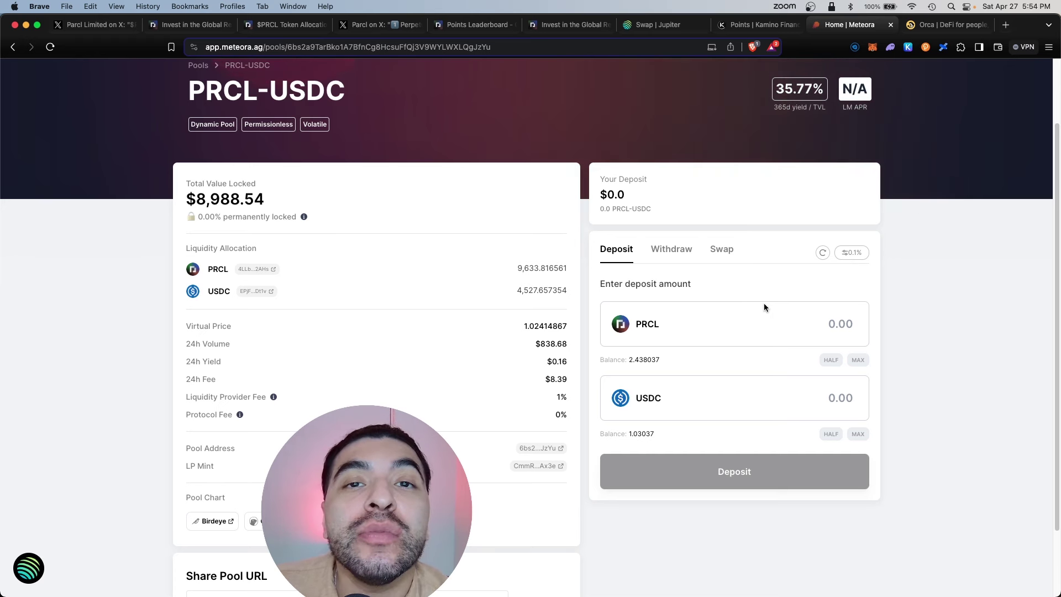
# Deposit 2.2 PRCL with matching USDC into the pool and approve it in Phantom.
pyautogui.click(761, 318)
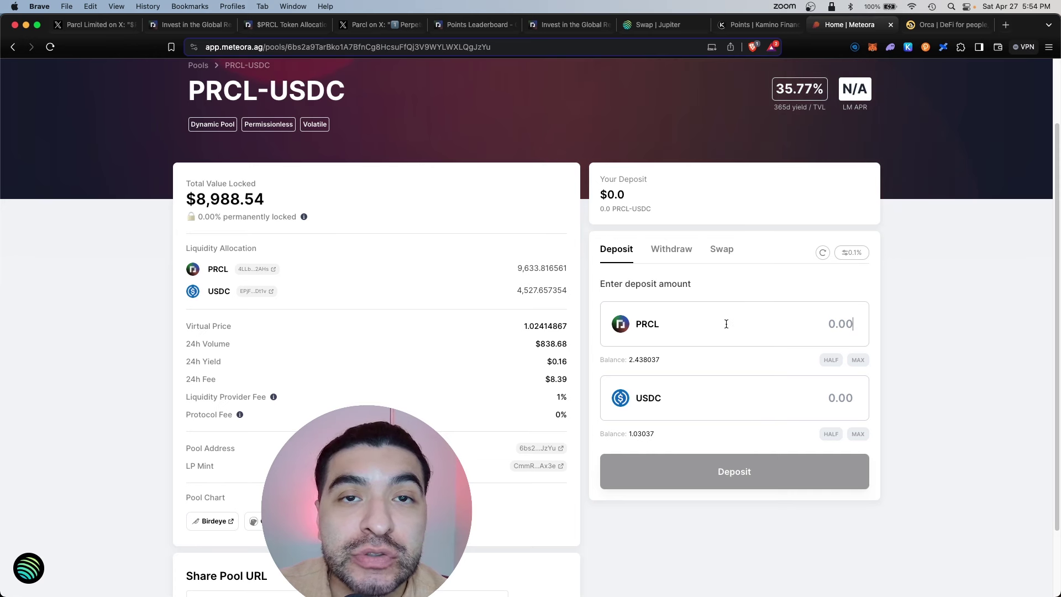
pyautogui.click(846, 404)
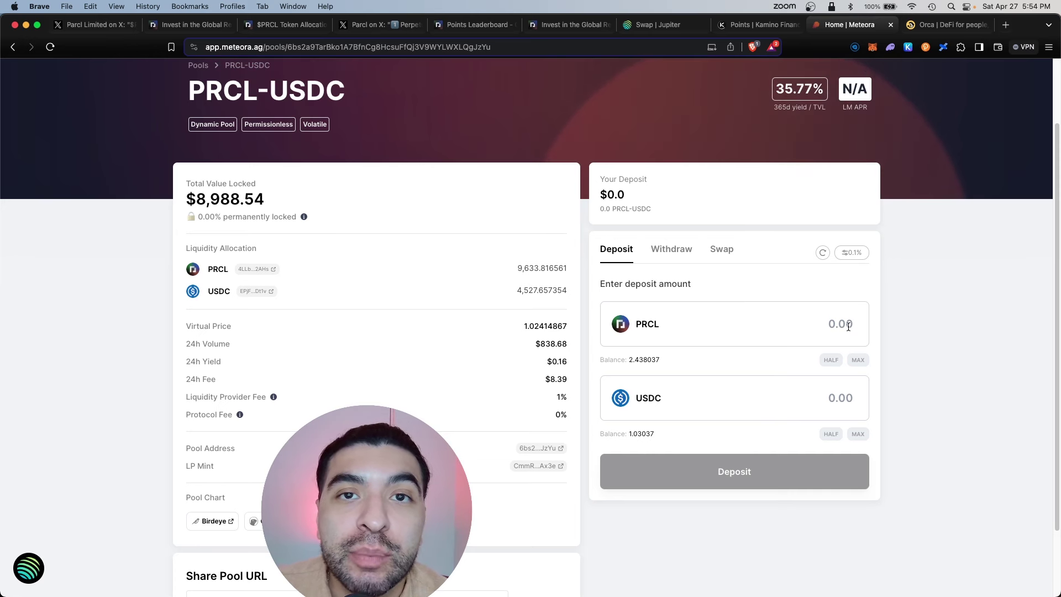
pyautogui.click(848, 326)
pyautogui.write('2.2')
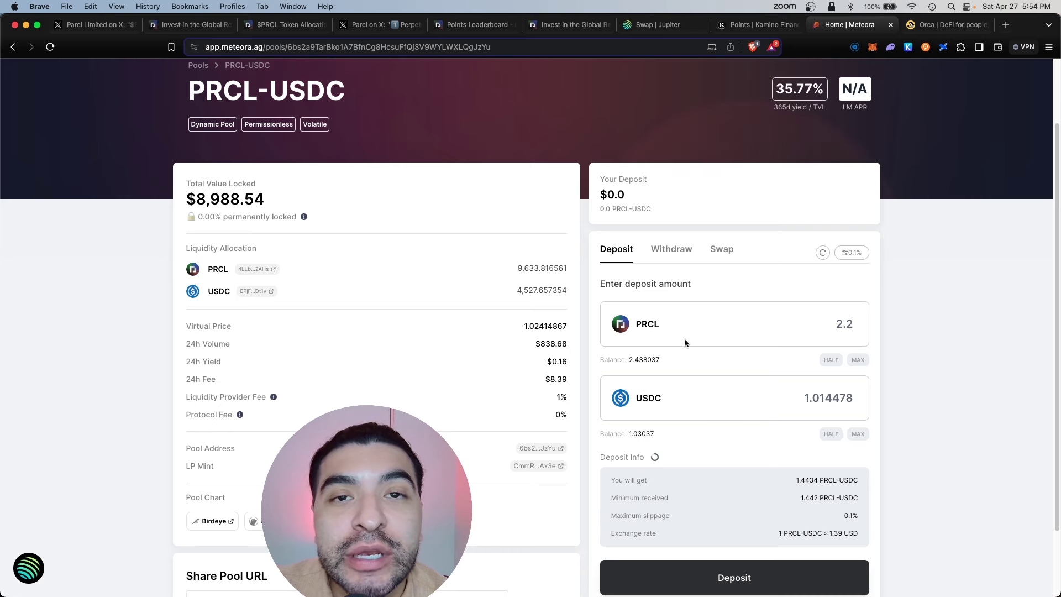
pyautogui.scroll(-1, 919, 471)
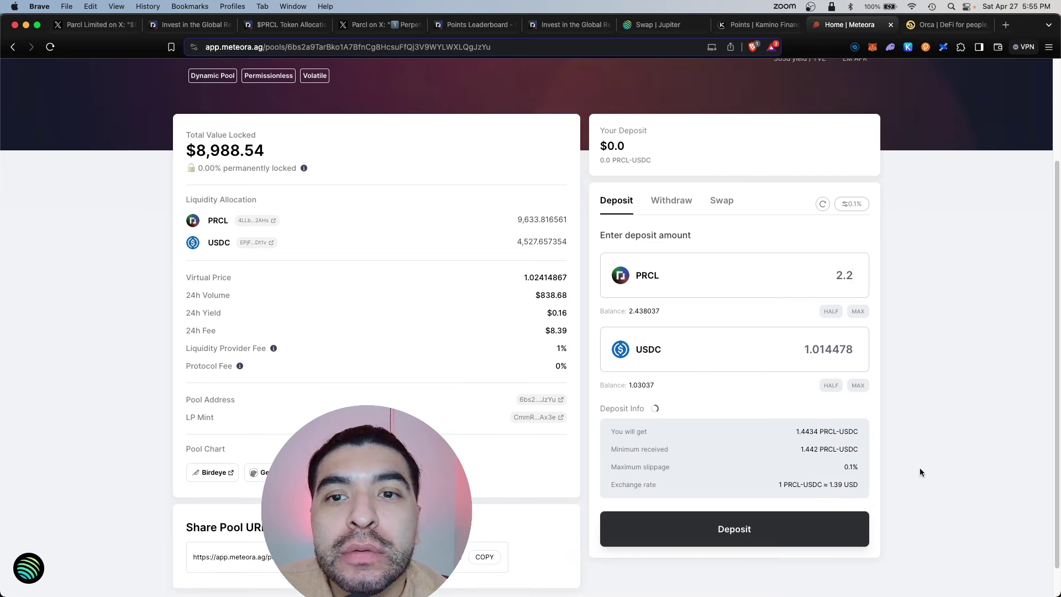
pyautogui.click(774, 526)
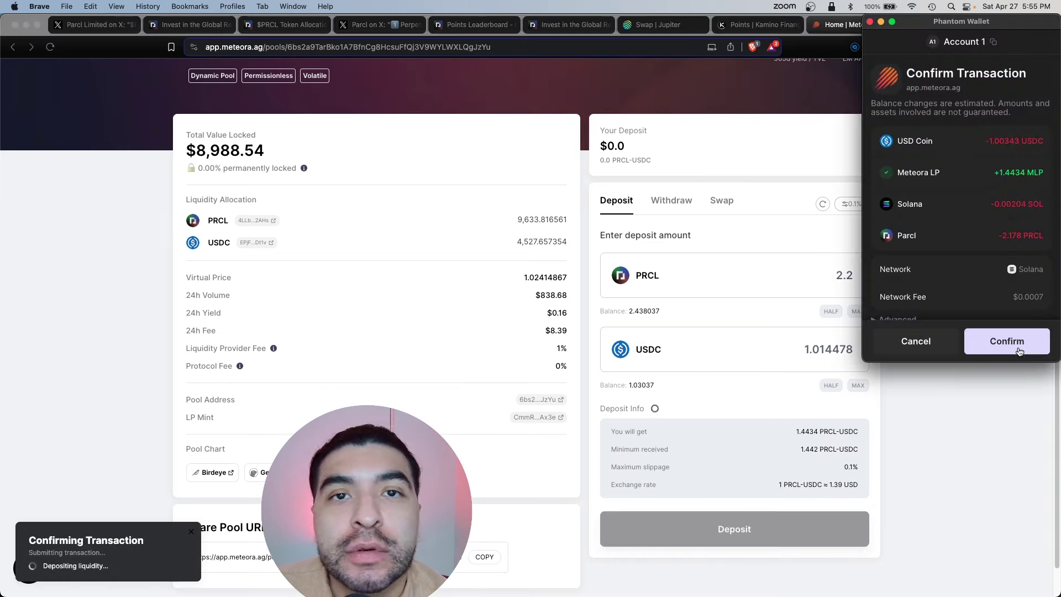
pyautogui.click(1018, 352)
pyautogui.scroll(1, 935, 271)
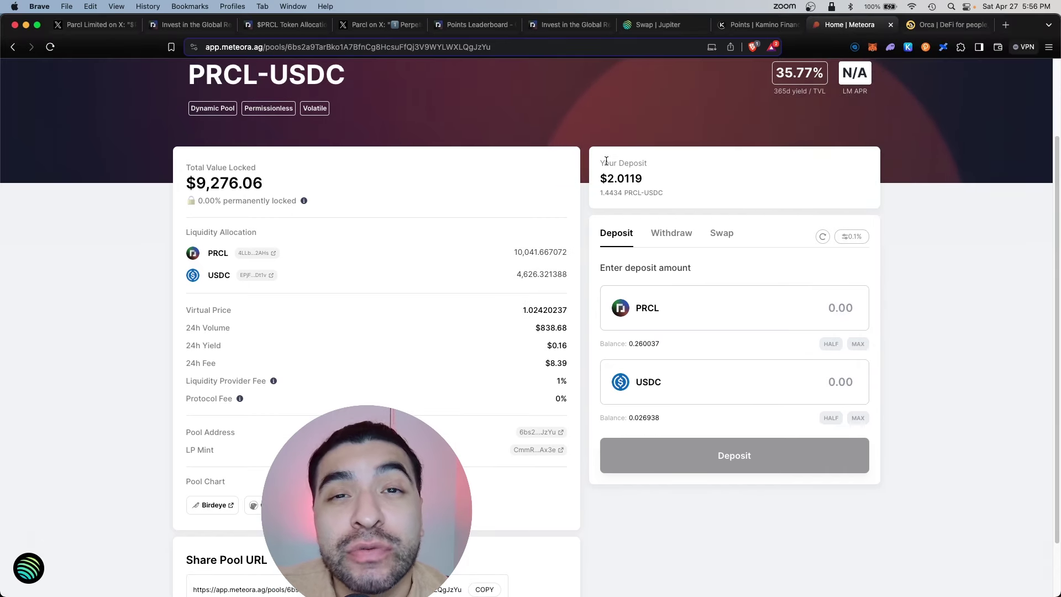
# Fill the Withdraw form with the full 1.4434 PRCL-USDC LP balance using MAX.
pyautogui.click(670, 241)
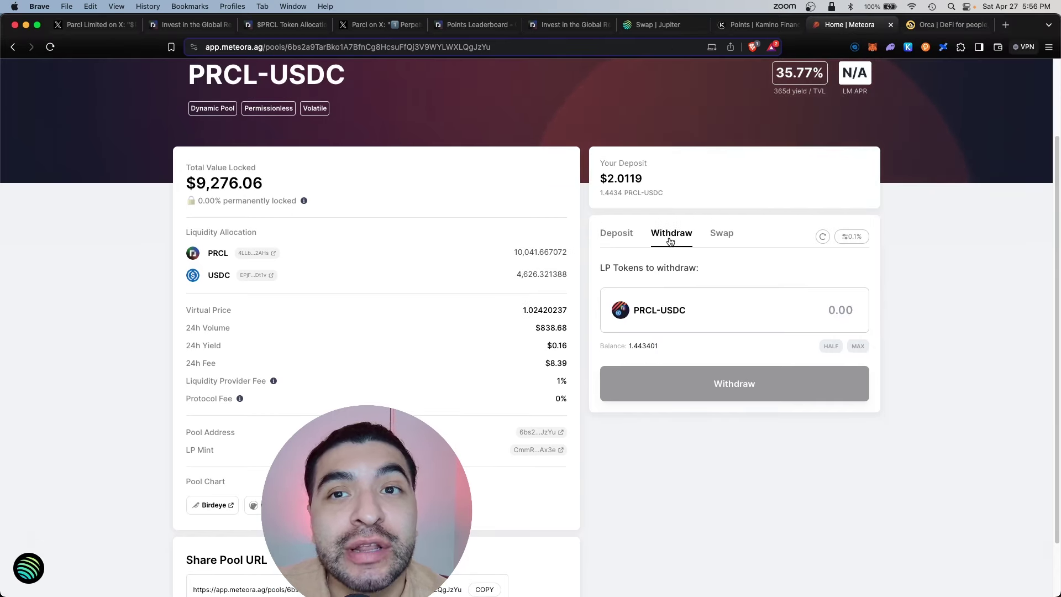
pyautogui.click(798, 318)
pyautogui.click(860, 346)
pyautogui.scroll(-3, 854, 414)
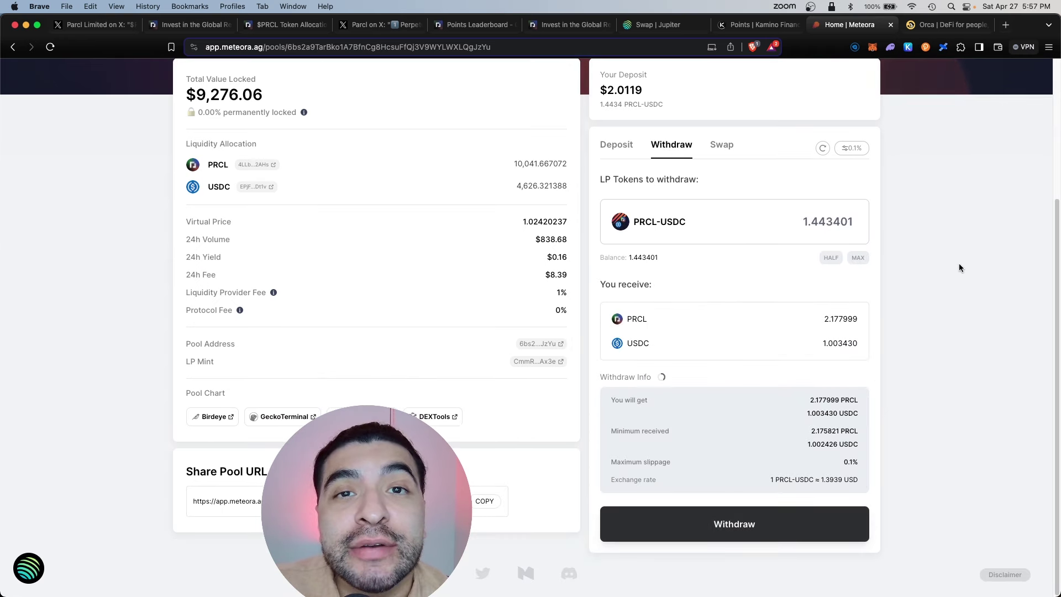
# Compare Orca's PRCL pool 24h yields: PRCL/SOL 0.589%, PRCL/USDC 0.238%, 1% PRCL/SOL 0.516%.
pyautogui.click(950, 25)
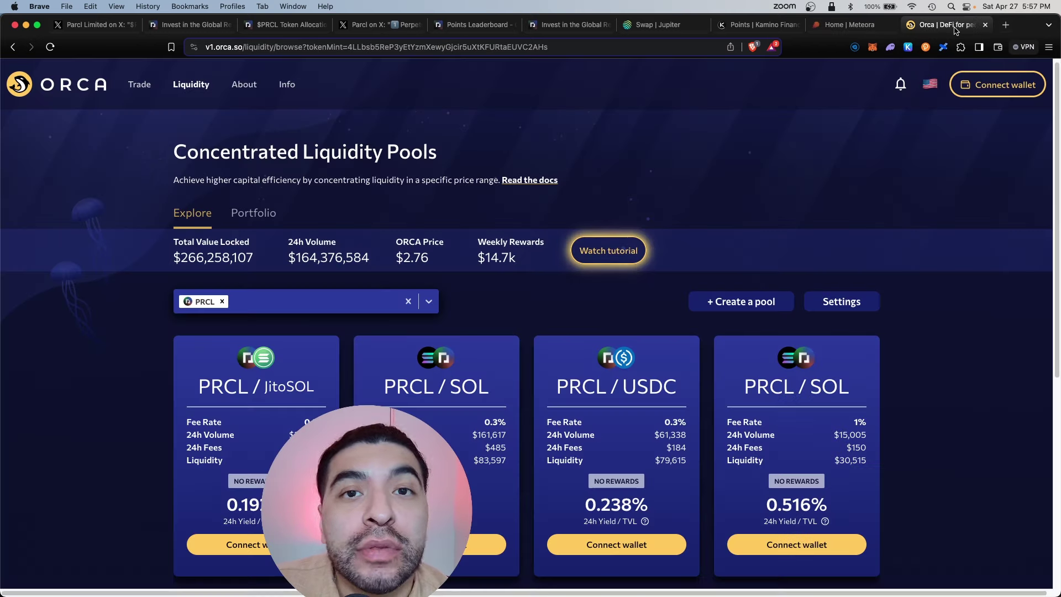
pyautogui.scroll(-1, 929, 356)
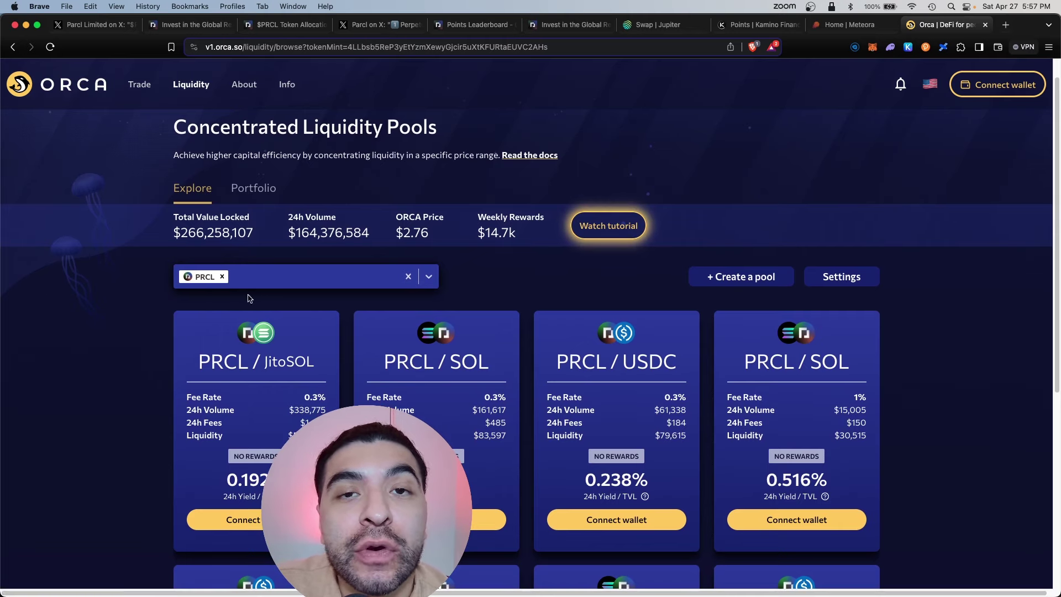
pyautogui.scroll(-3, 923, 229)
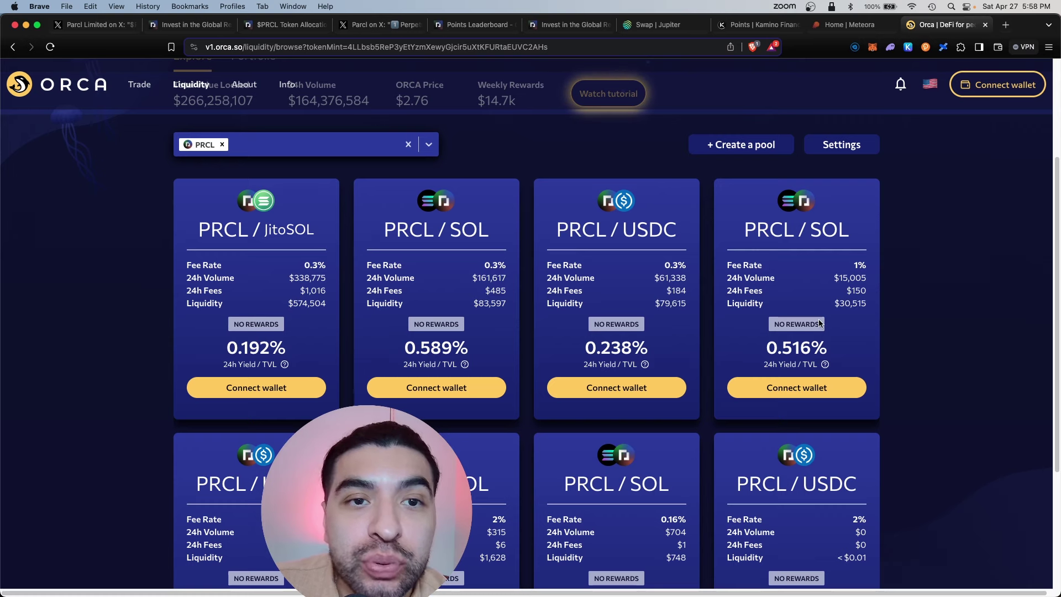
pyautogui.moveTo(214, 368); pyautogui.dragTo(300, 354)
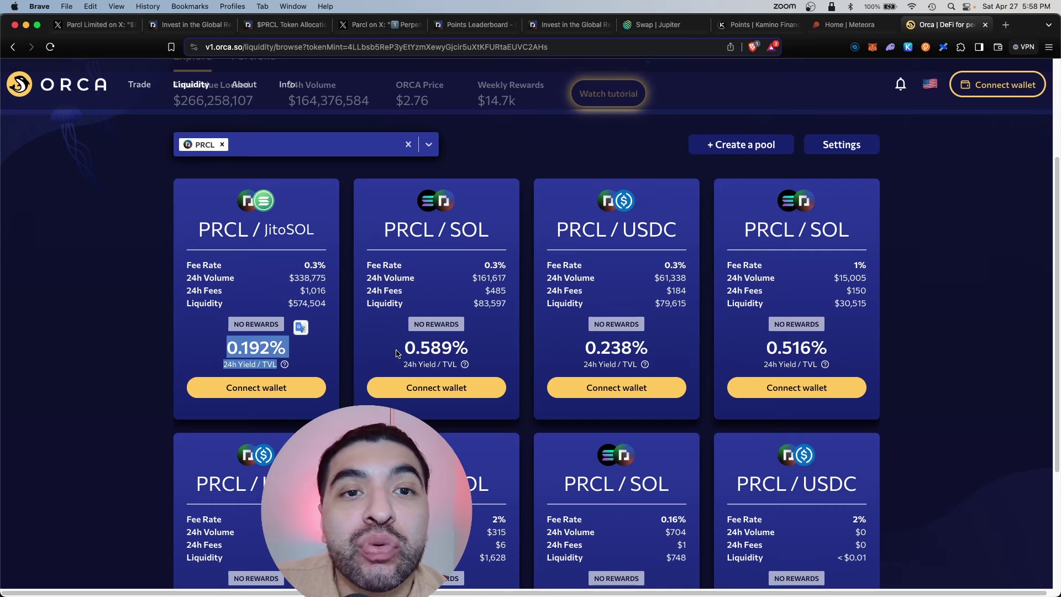
pyautogui.moveTo(399, 353); pyautogui.dragTo(492, 348)
pyautogui.moveTo(583, 355); pyautogui.dragTo(640, 331)
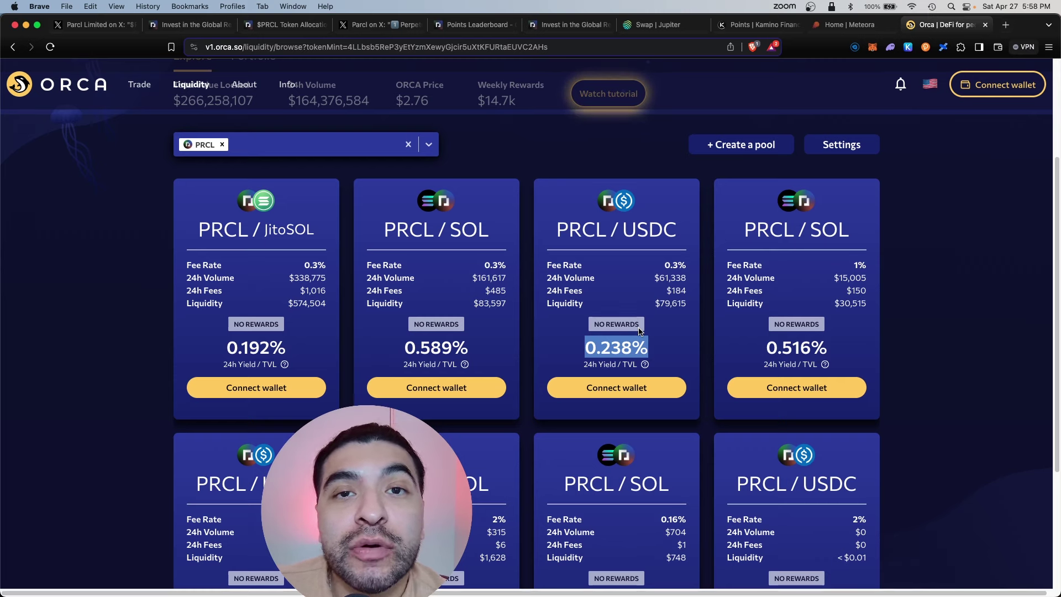
pyautogui.moveTo(764, 342); pyautogui.dragTo(844, 354)
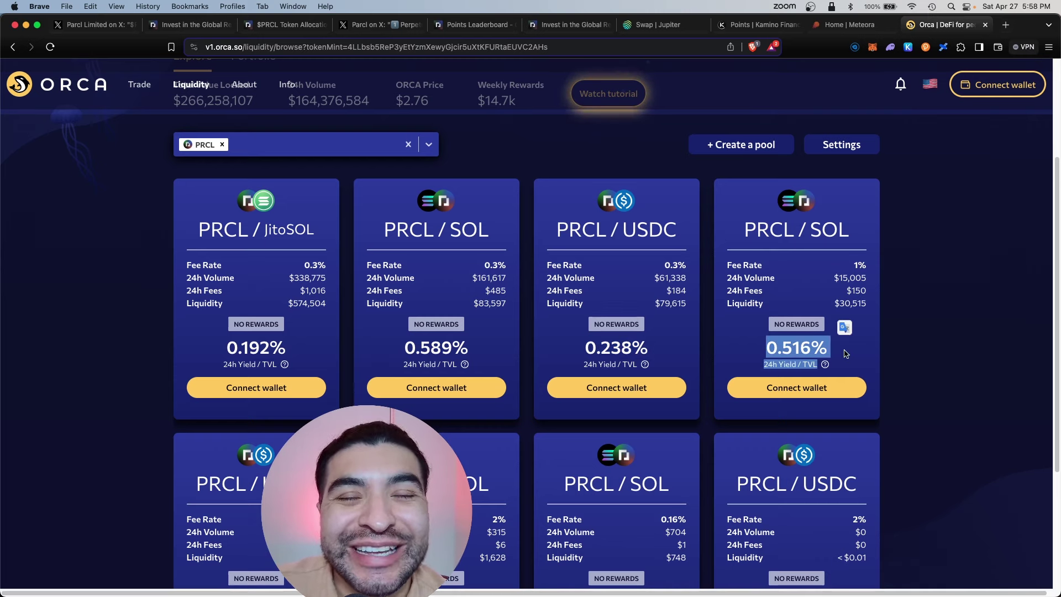
# Pass through Kamino Points back to the Meteora PRCL-USDC pool showing the $2.0121 deposit.
pyautogui.click(744, 27)
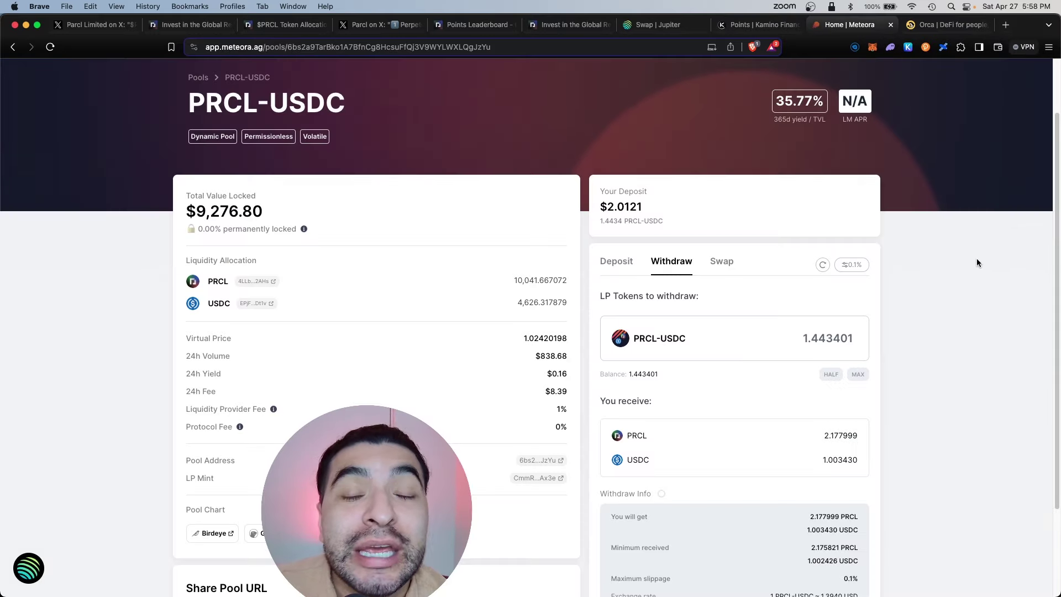
pyautogui.click(846, 24)
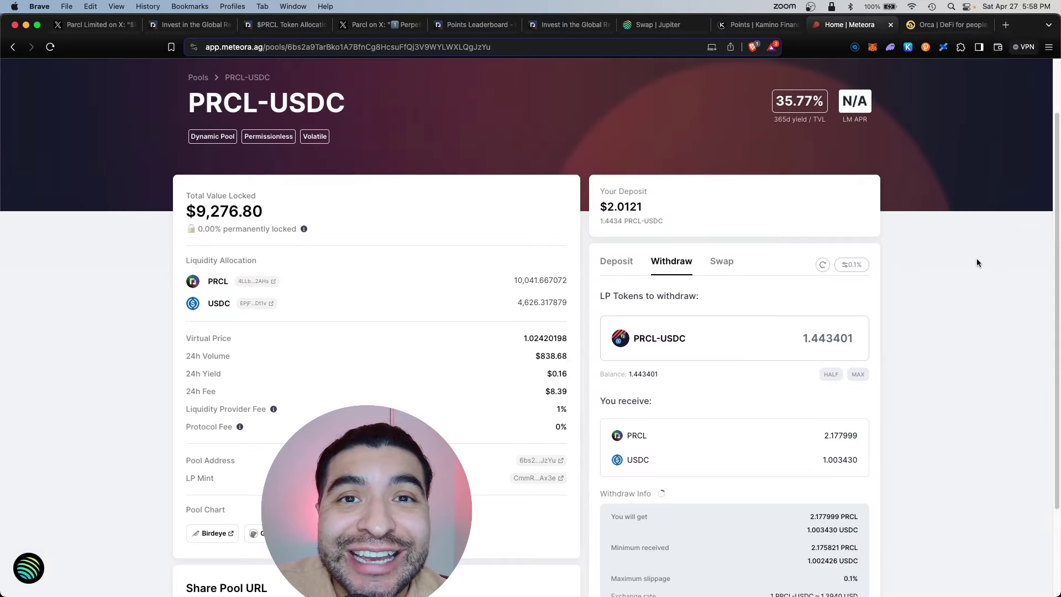